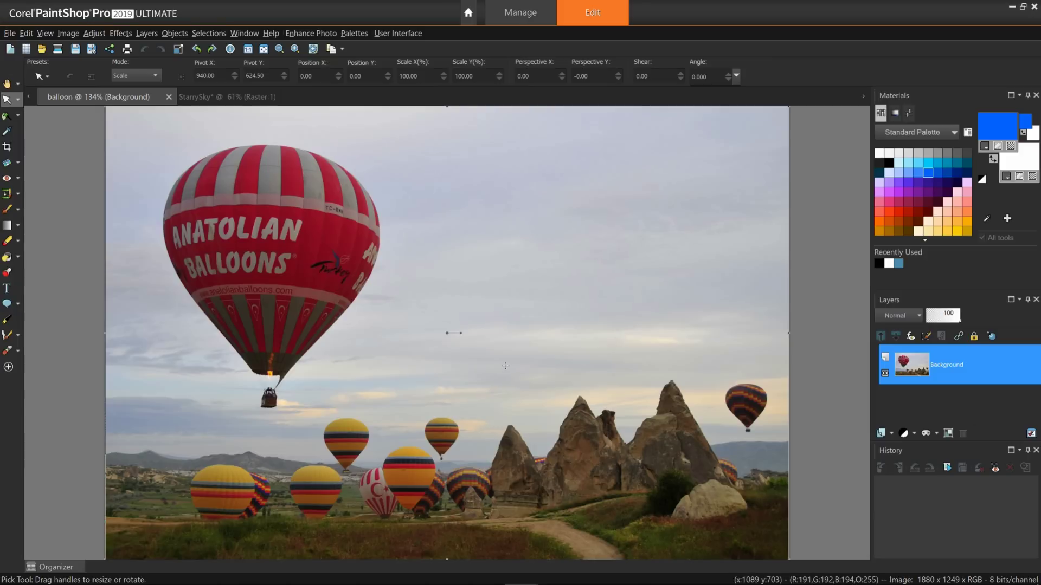
Preview the StarrySky image, return to the balloon photo, and bring up the selection tools
{"action": "left_click", "coordinate": [221, 99]}
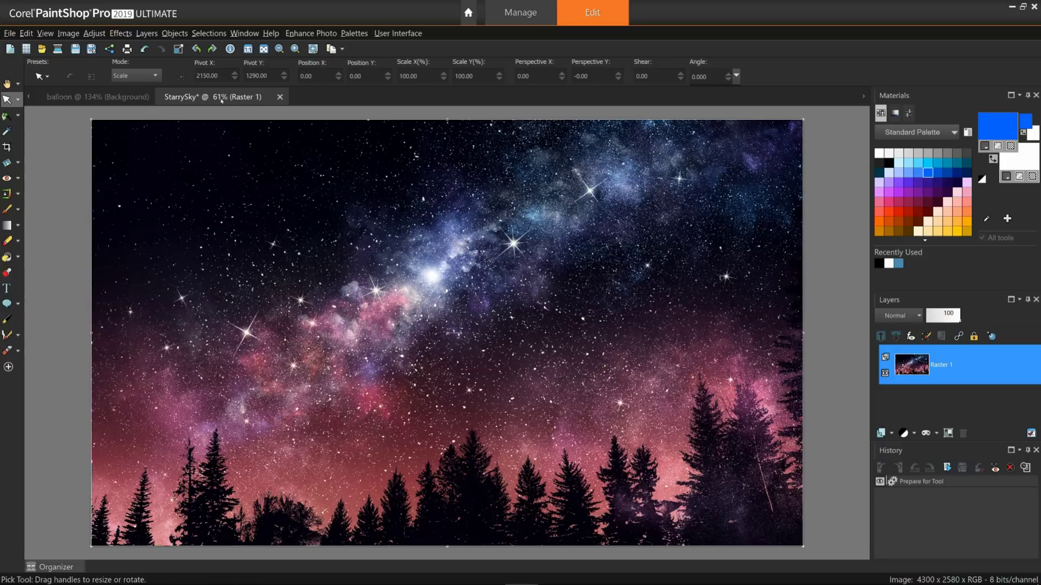
{"action": "left_click", "coordinate": [131, 99]}
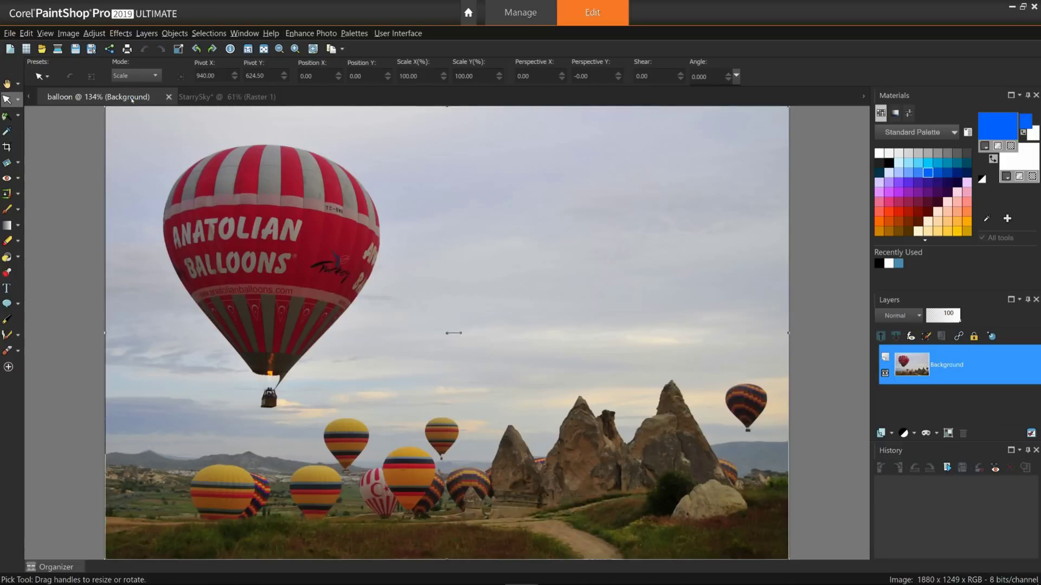
{"action": "left_click", "coordinate": [18, 116]}
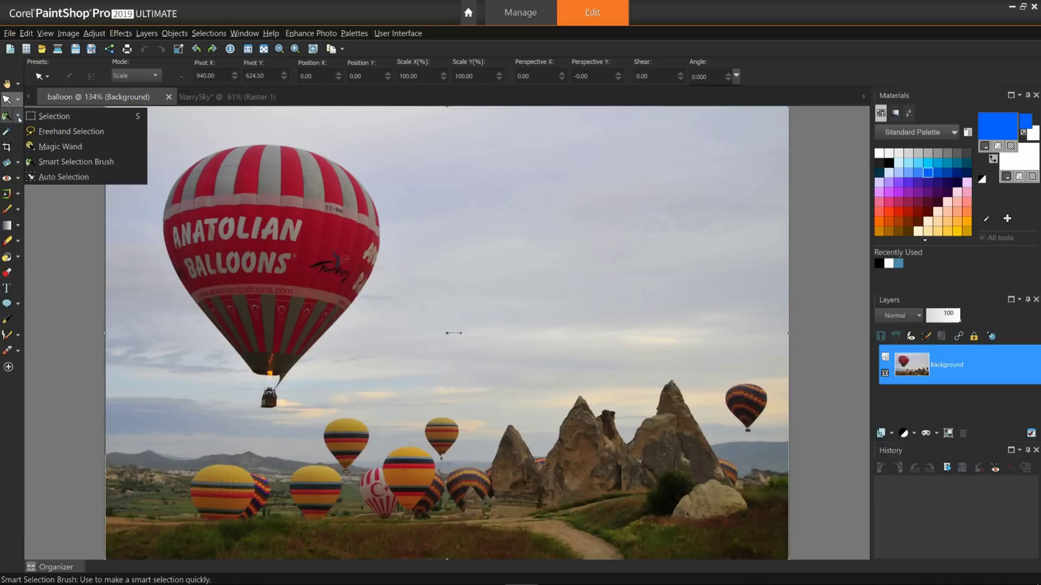
Choose the Smart Selection Brush and check its Tolerance 15 and Size 84 settings
{"action": "left_click", "coordinate": [107, 161]}
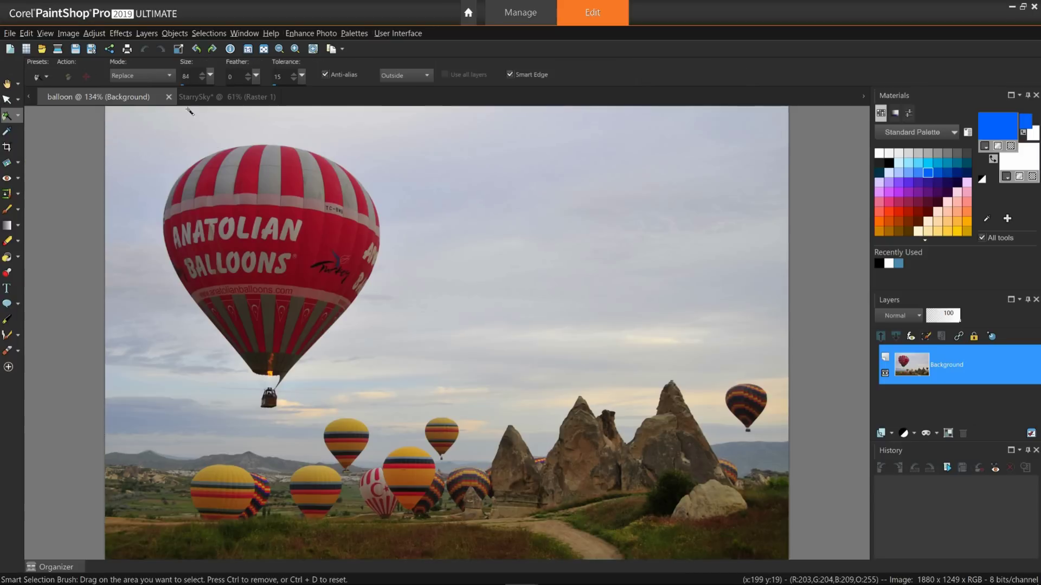
{"action": "left_click", "coordinate": [281, 77]}
{"action": "left_click", "coordinate": [189, 77]}
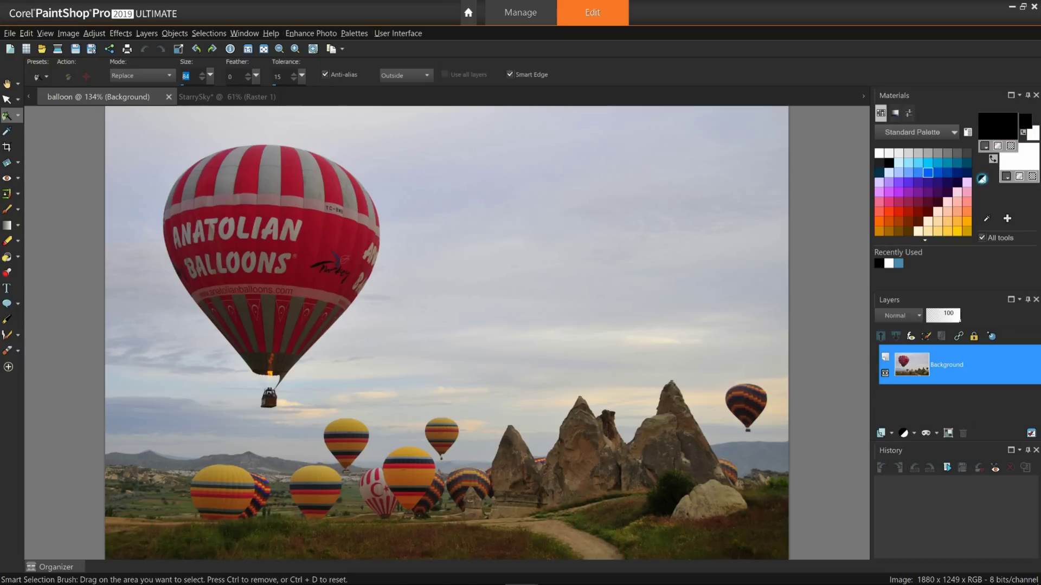
Reset colours to black and white, then brush-select the sky, adding the right-edge sky too
{"action": "left_click", "coordinate": [981, 180]}
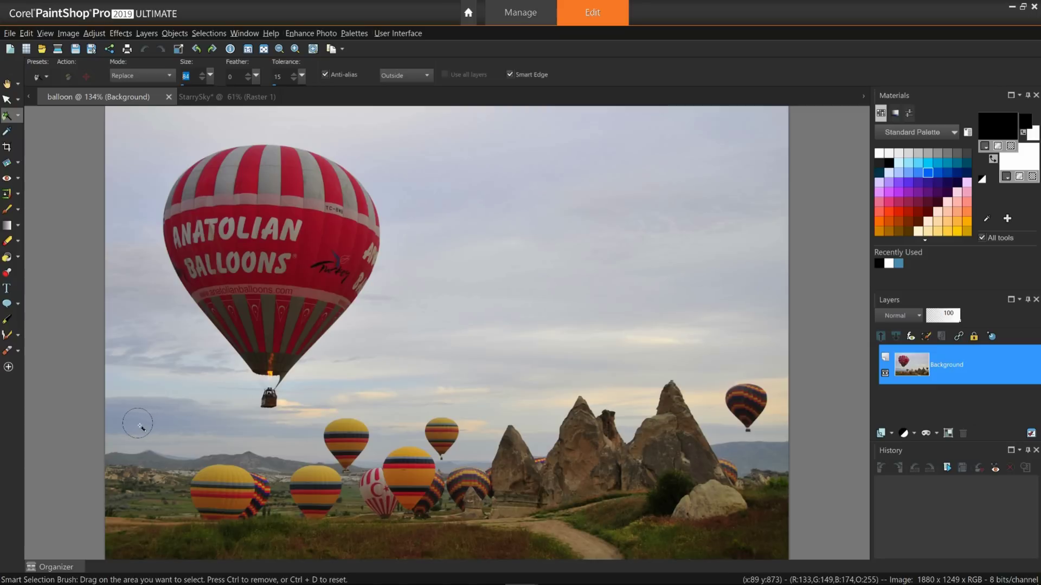
{"action": "left_click_drag", "start_coordinate": [135, 424], "coordinate": [138, 256]}
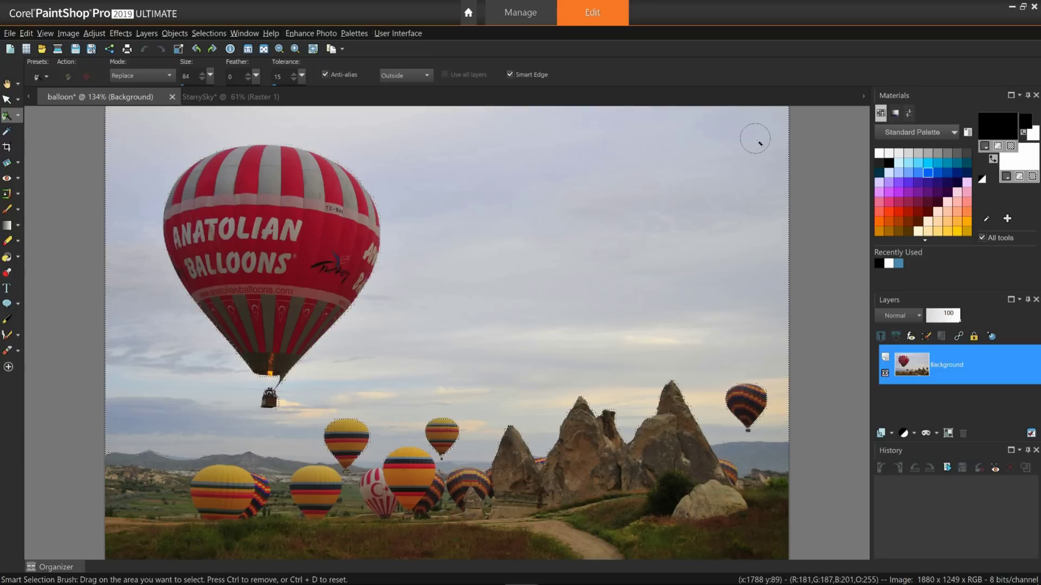
{"action": "left_click_drag", "start_coordinate": [759, 142], "coordinate": [758, 142]}
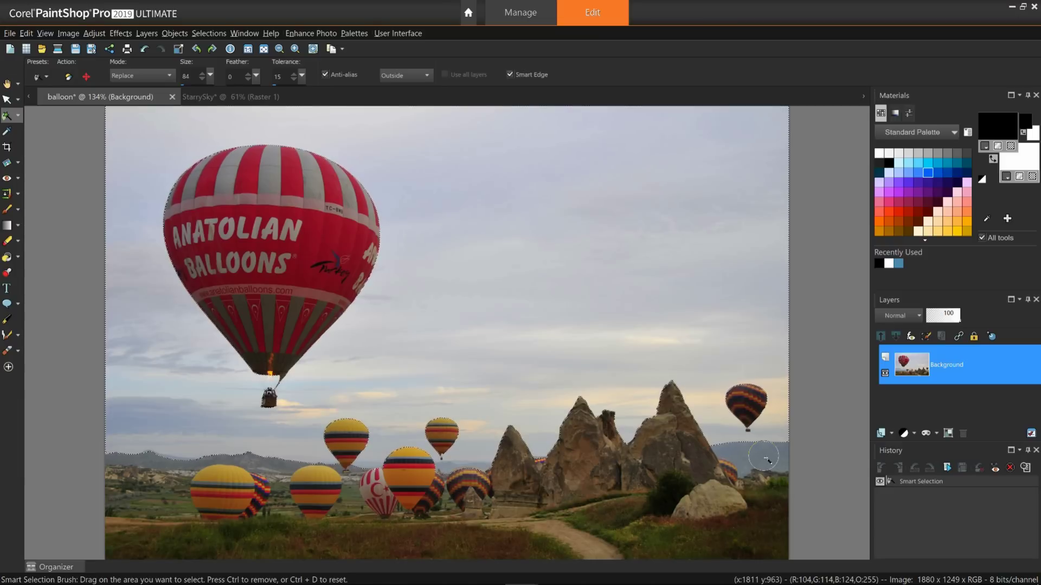
{"action": "left_click_drag", "start_coordinate": [765, 459], "coordinate": [761, 461]}
Turn the sky selection into an editable red mask with Selections > Edit Selection
{"action": "left_click", "coordinate": [210, 33]}
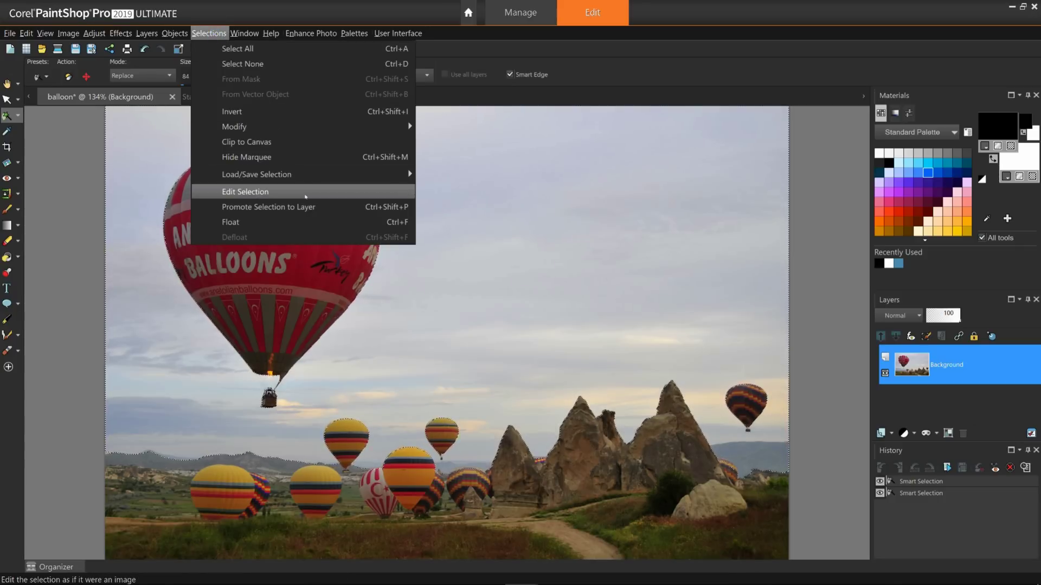
{"action": "left_click", "coordinate": [305, 193]}
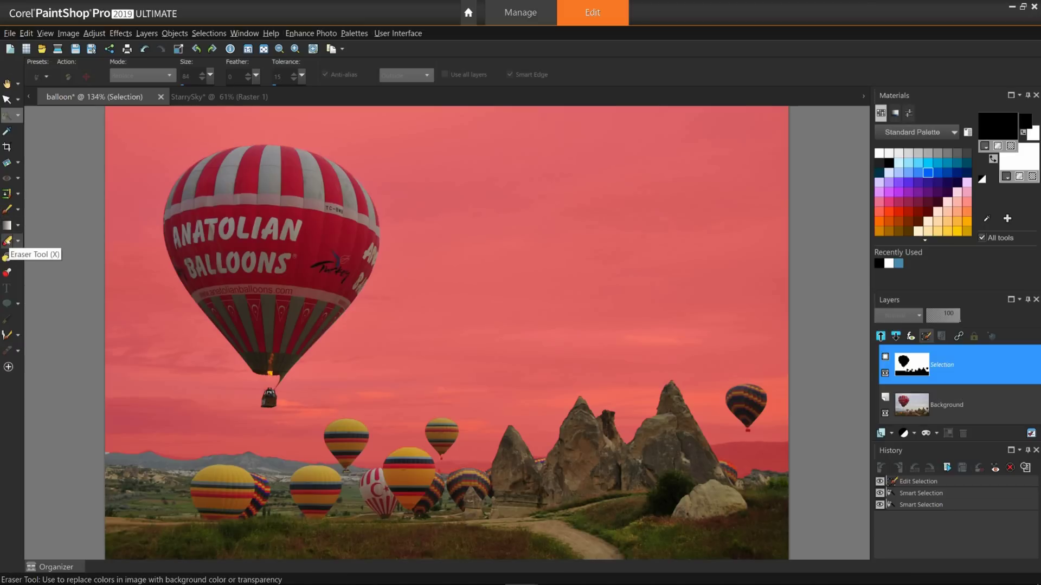
Erase the small central orange balloon from the sky mask, then undo the two stray strokes
{"action": "left_click", "coordinate": [7, 241]}
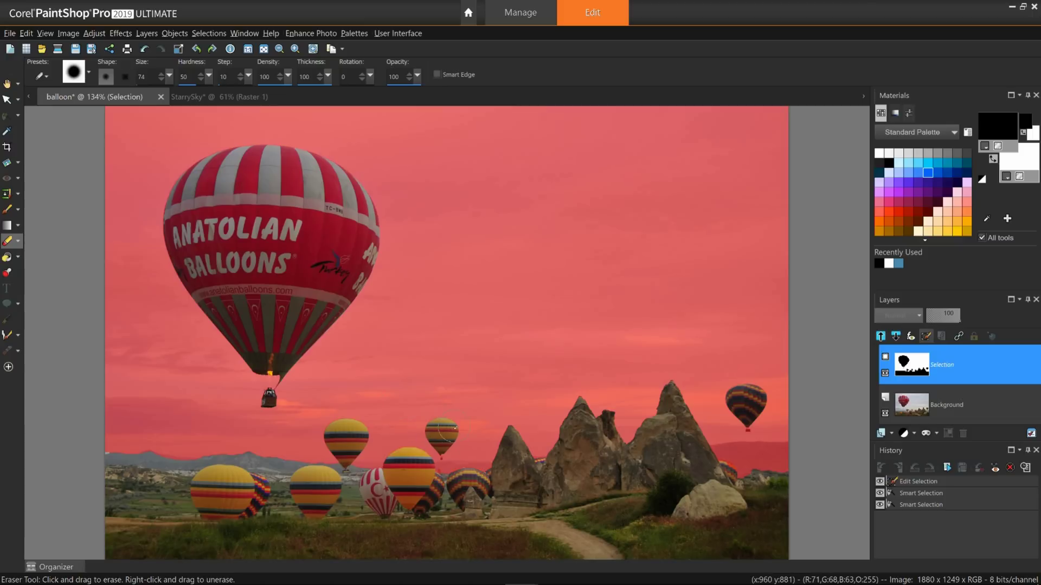
{"action": "mouse_move", "coordinate": [455, 429]}
{"action": "left_mouse_down"}
{"action": "mouse_move", "coordinate": [436, 424]}
{"action": "mouse_move", "coordinate": [437, 438]}
{"action": "mouse_move", "coordinate": [452, 450]}
{"action": "mouse_move", "coordinate": [458, 438]}
{"action": "left_mouse_up"}
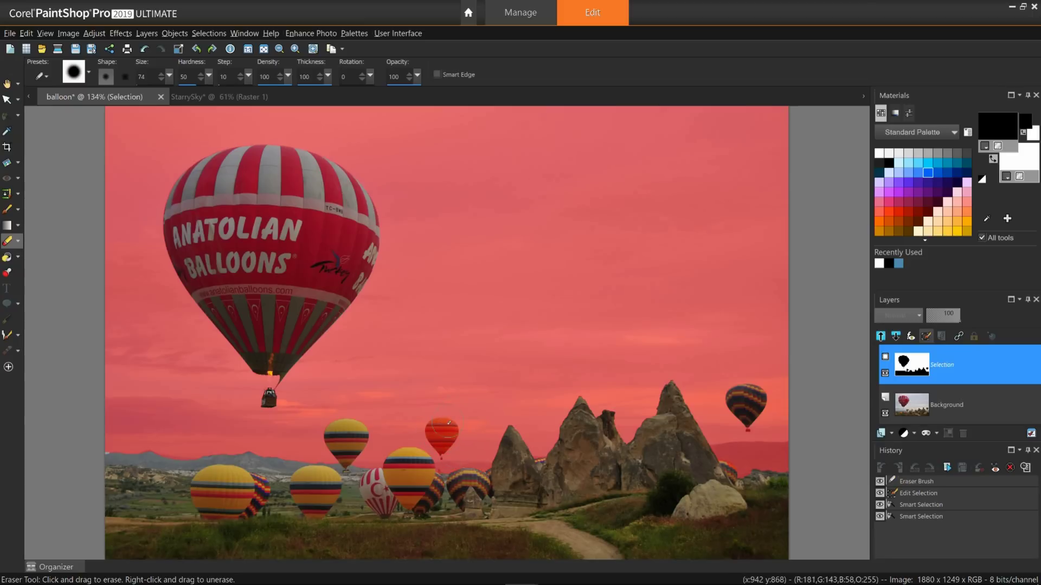
{"action": "mouse_move", "coordinate": [448, 427]}
{"action": "left_mouse_down"}
{"action": "mouse_move", "coordinate": [433, 422]}
{"action": "mouse_move", "coordinate": [443, 429]}
{"action": "left_mouse_up"}
{"action": "left_click", "coordinate": [144, 48]}
{"action": "left_click", "coordinate": [145, 49]}
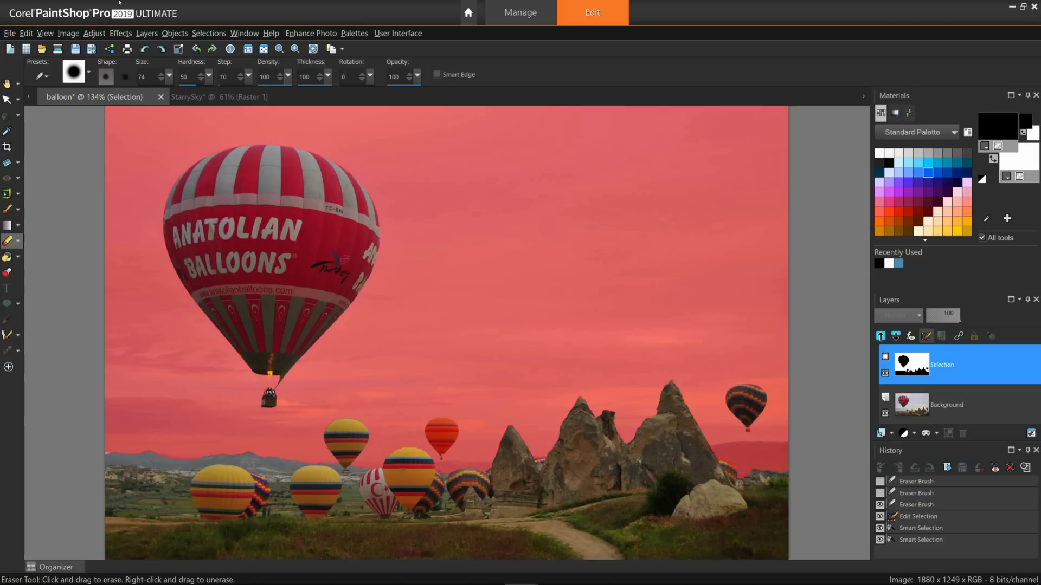
Exit mask editing, promote the Background to Raster 1, delete the selected sky, and view StarrySky
{"action": "left_click", "coordinate": [209, 33]}
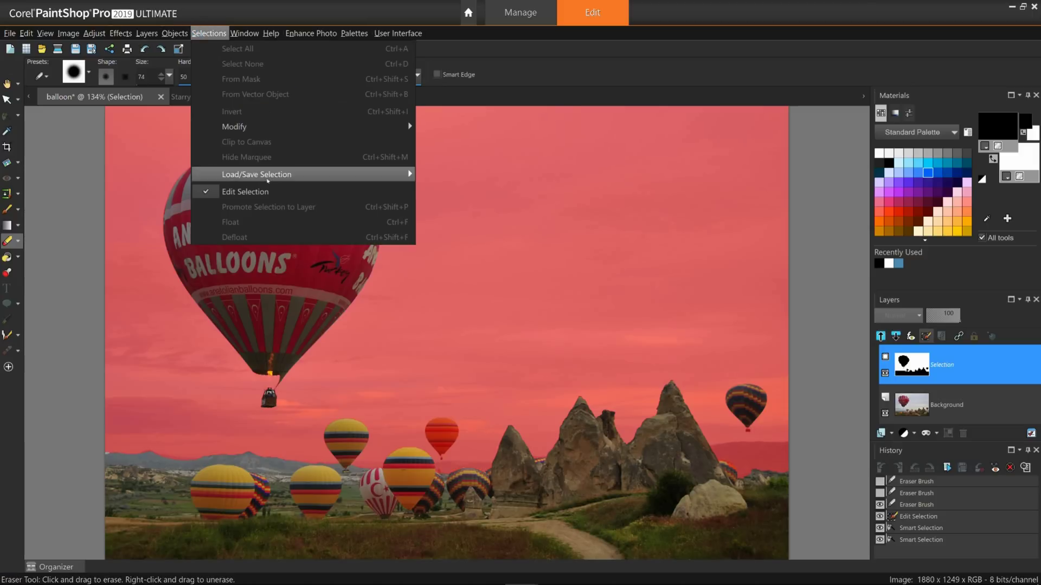
{"action": "left_click", "coordinate": [269, 192]}
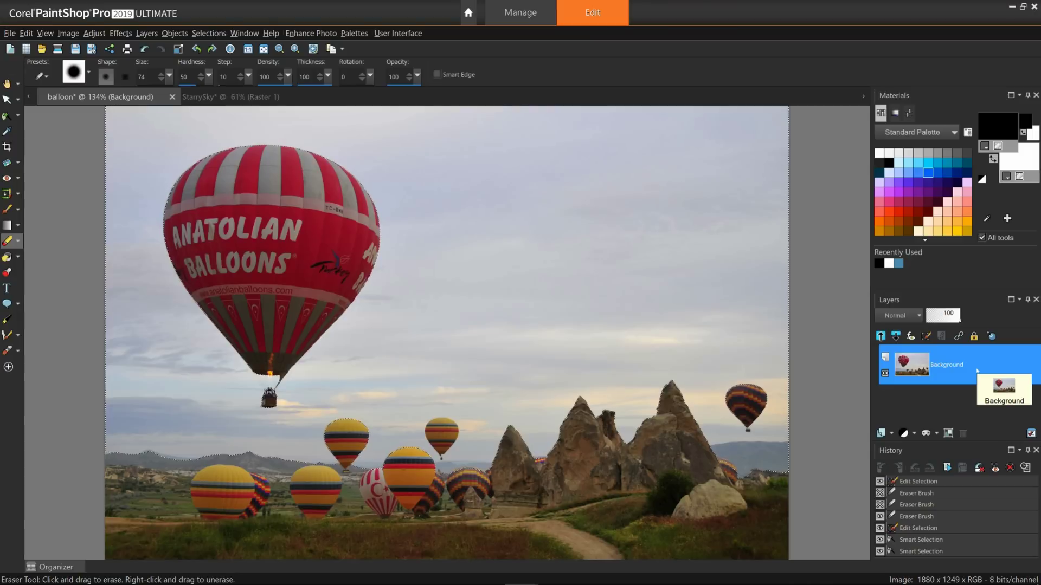
{"action": "right_click", "coordinate": [976, 370]}
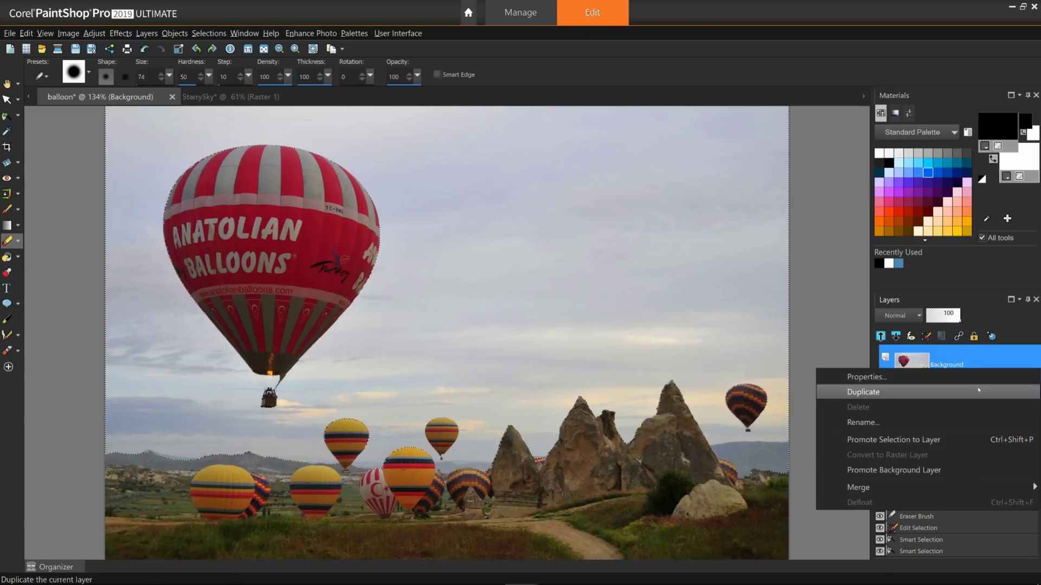
{"action": "left_click", "coordinate": [974, 473]}
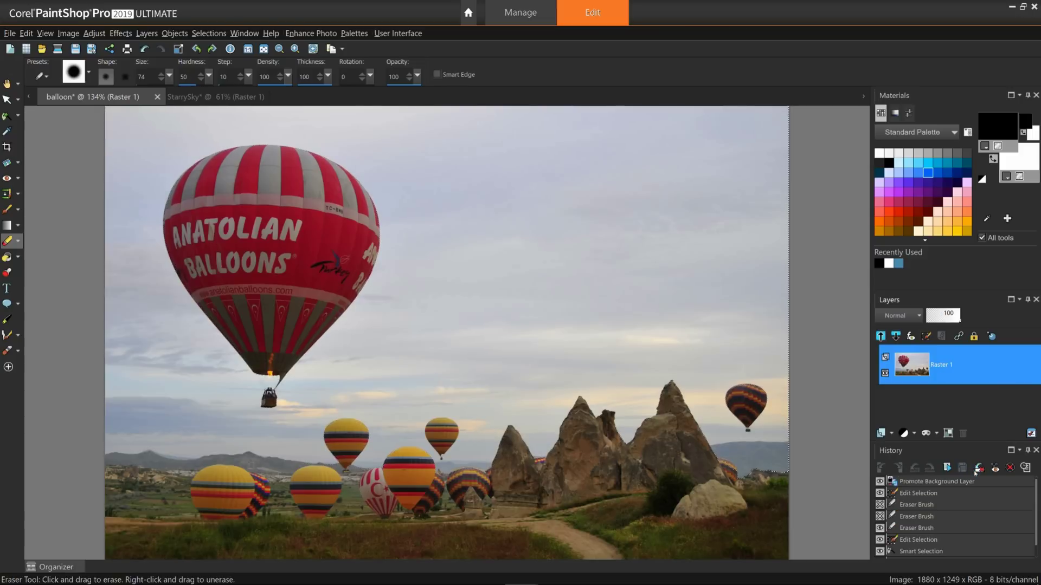
{"action": "key", "text": "Delete"}
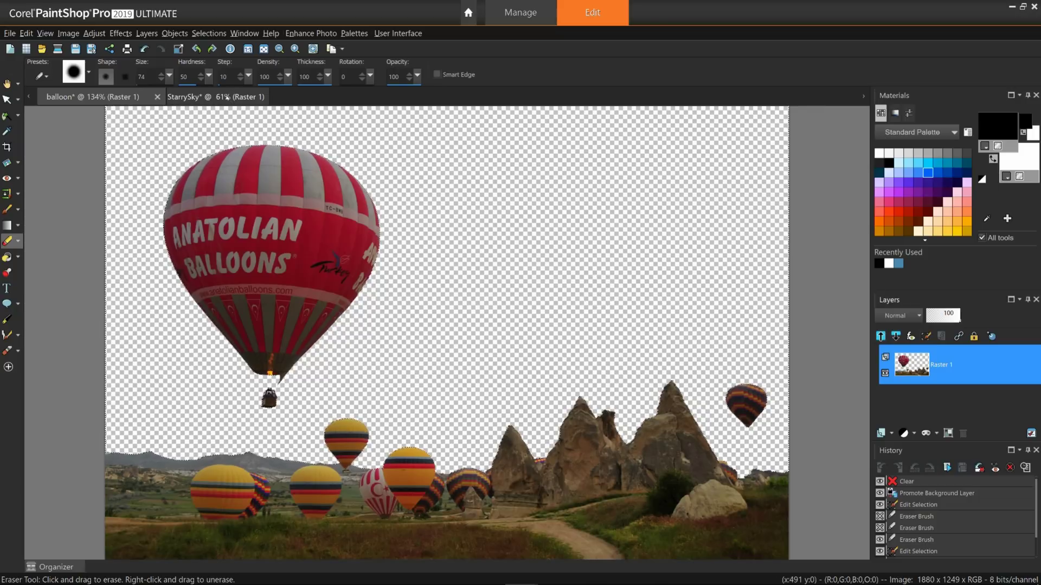
{"action": "left_click", "coordinate": [226, 97]}
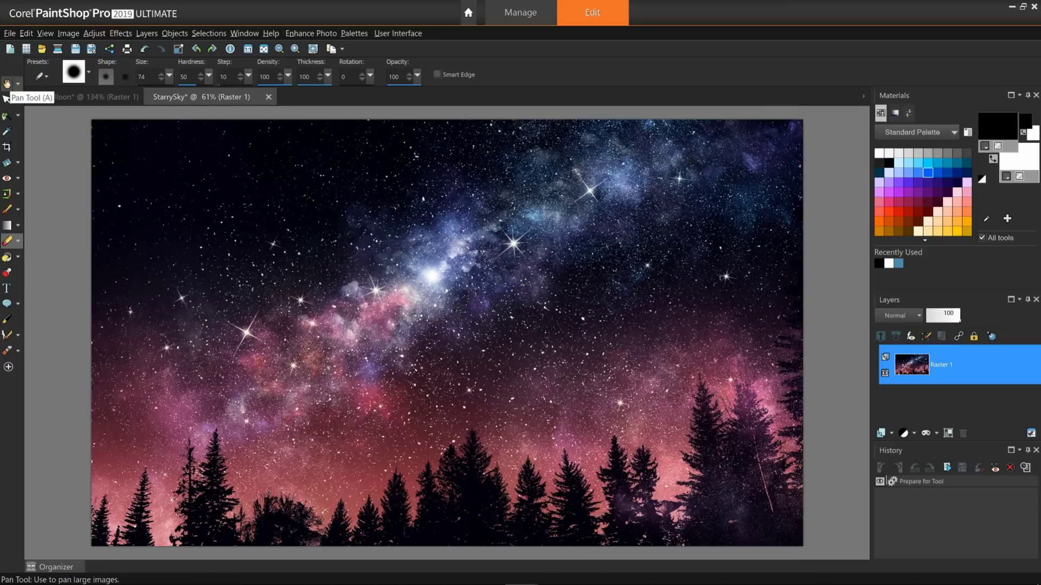
Copy the whole starry sky image
{"action": "left_click", "coordinate": [7, 84]}
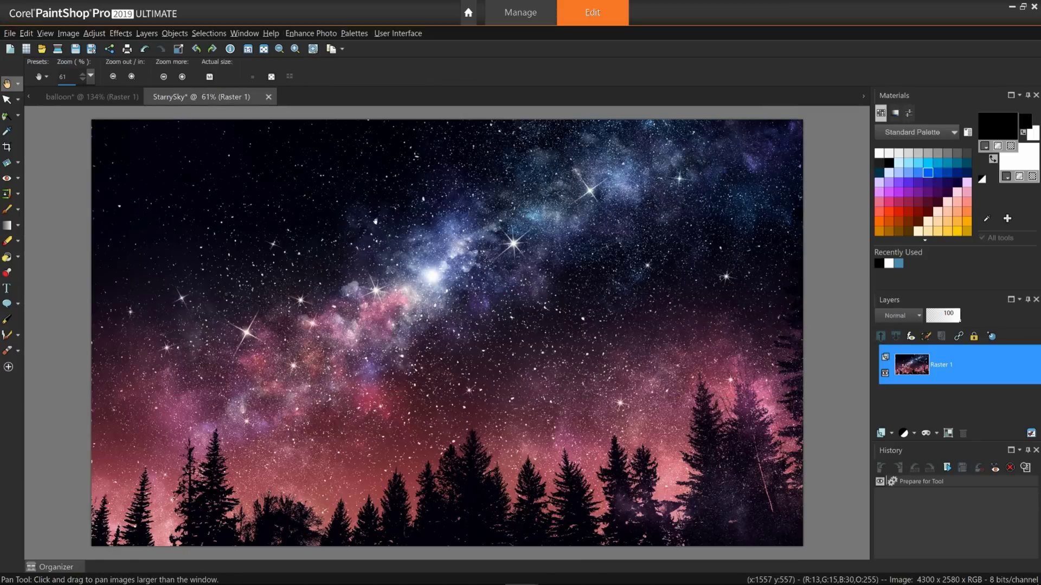
{"action": "right_click", "coordinate": [363, 211]}
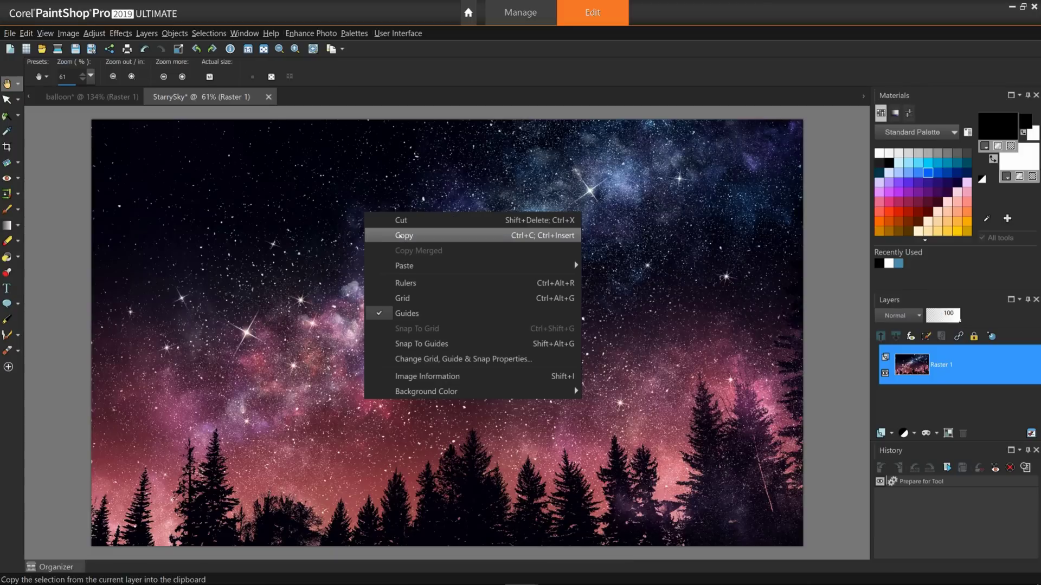
{"action": "left_click", "coordinate": [406, 236]}
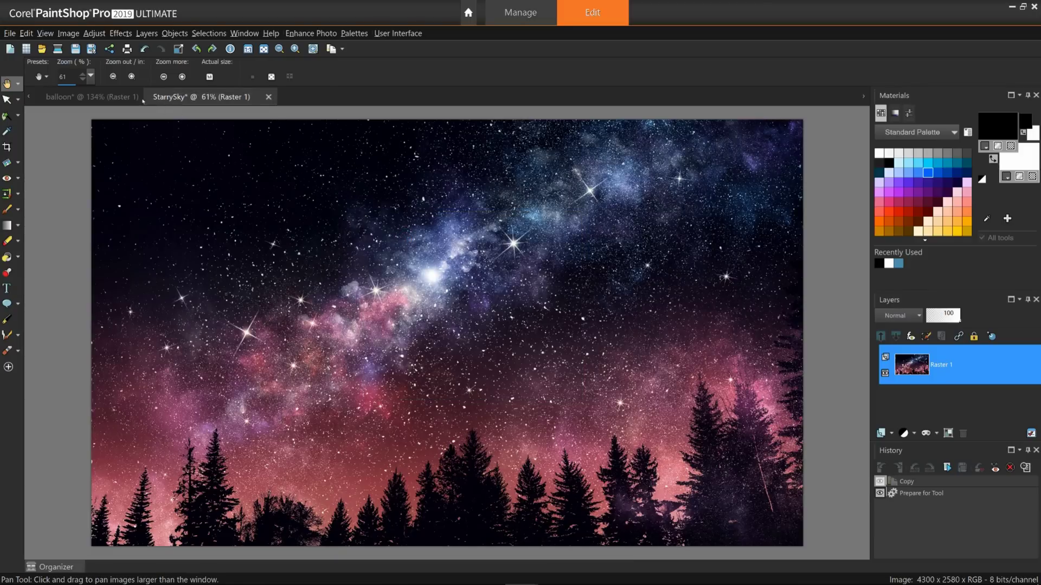
Paste the starry sky into the balloon photo as Raster 2, placed below Raster 1
{"action": "left_click", "coordinate": [122, 96]}
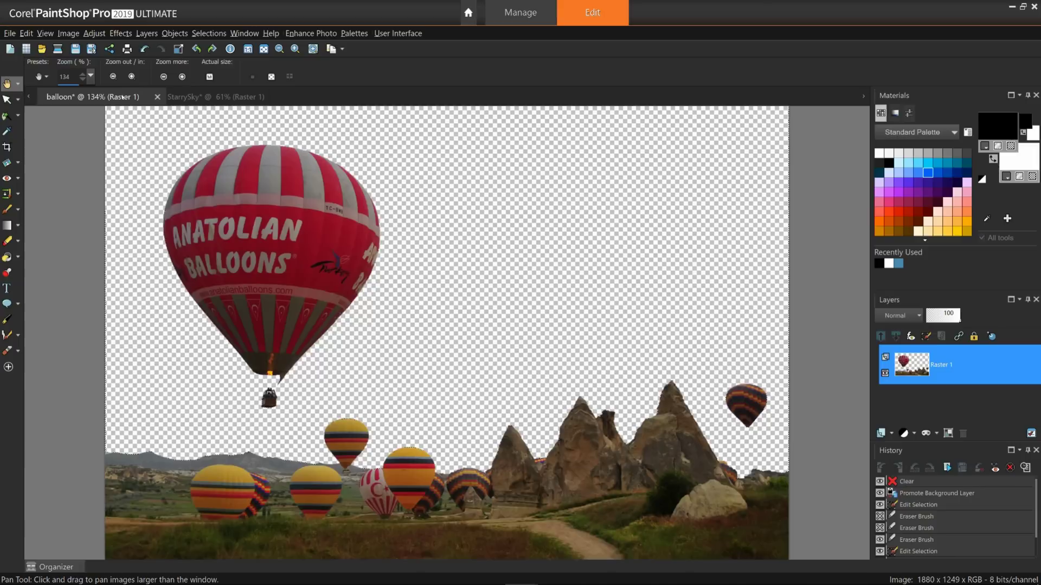
{"action": "right_click", "coordinate": [446, 259]}
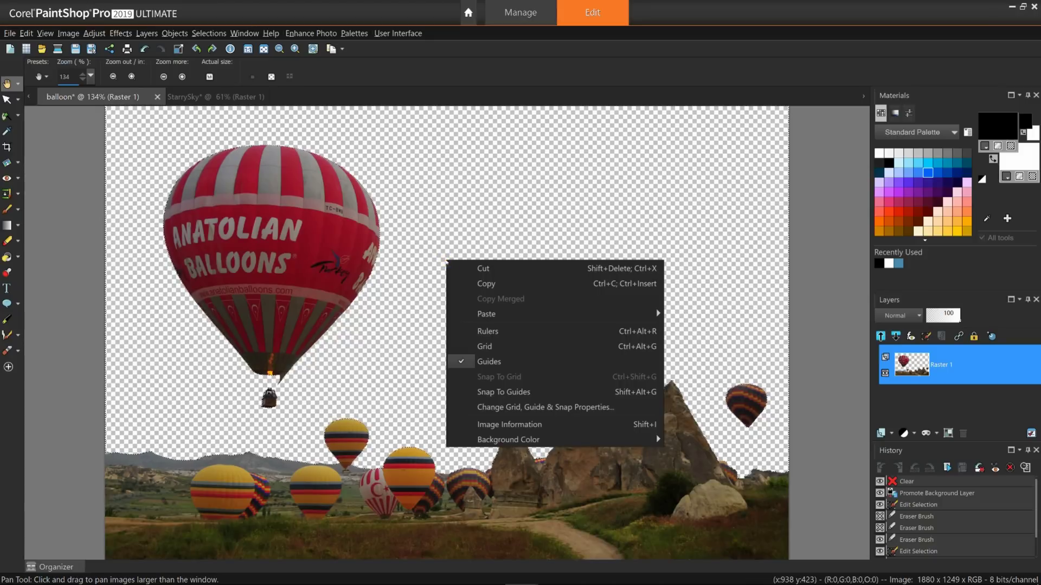
{"action": "mouse_move", "coordinate": [486, 313]}
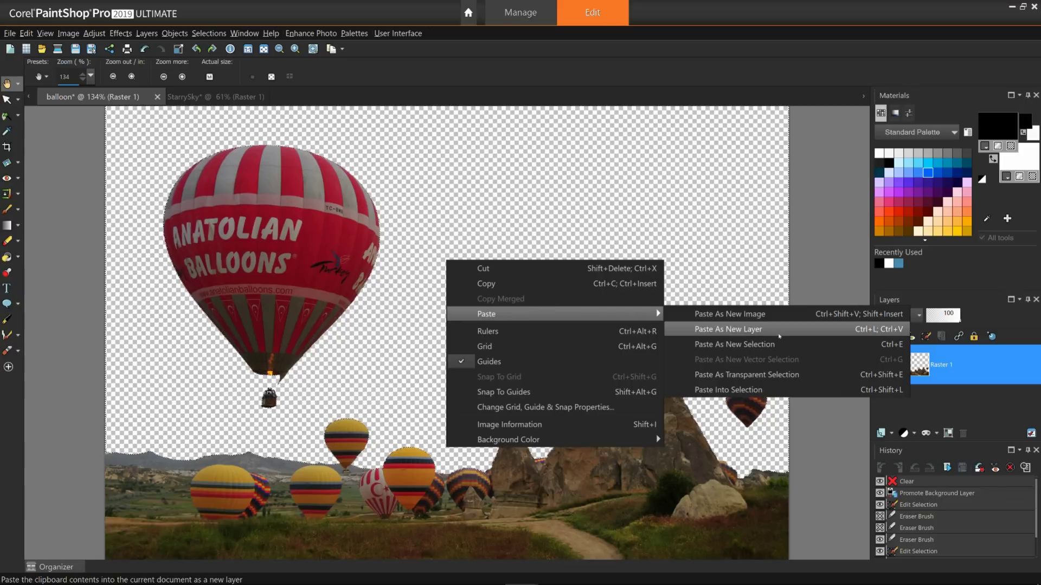
{"action": "left_click", "coordinate": [779, 336]}
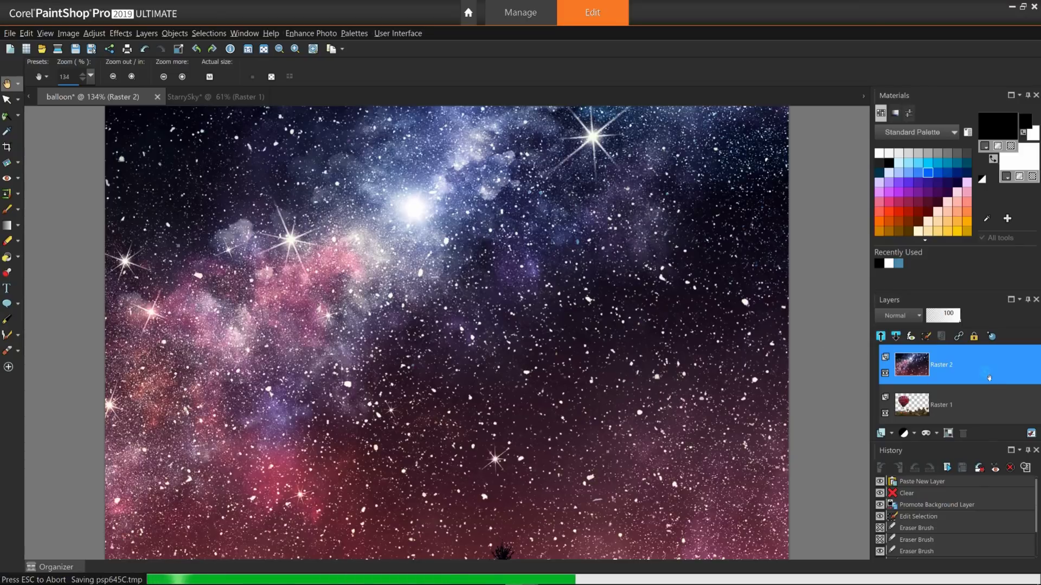
{"action": "left_click_drag", "start_coordinate": [965, 424], "coordinate": [964, 424]}
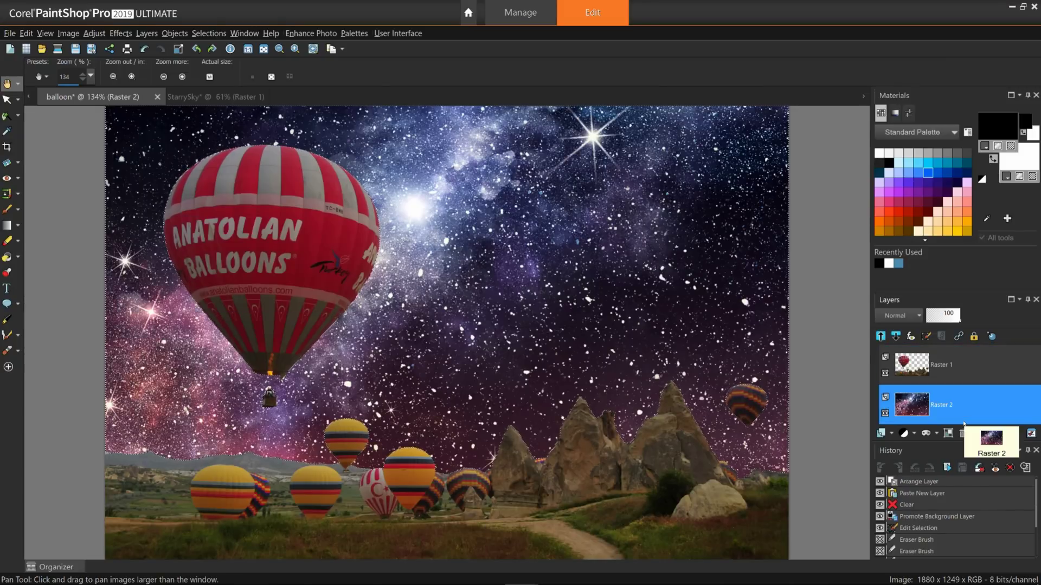
Deselect everything with Ctrl+D, then open and close the Selections menu without changes
{"action": "key", "text": "ctrl+d"}
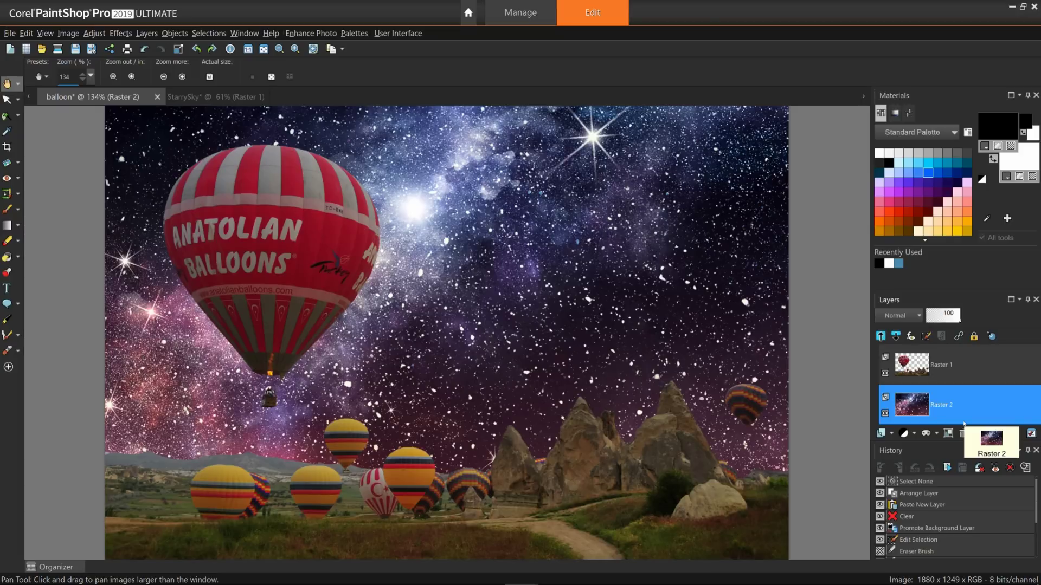
{"action": "left_click", "coordinate": [209, 33]}
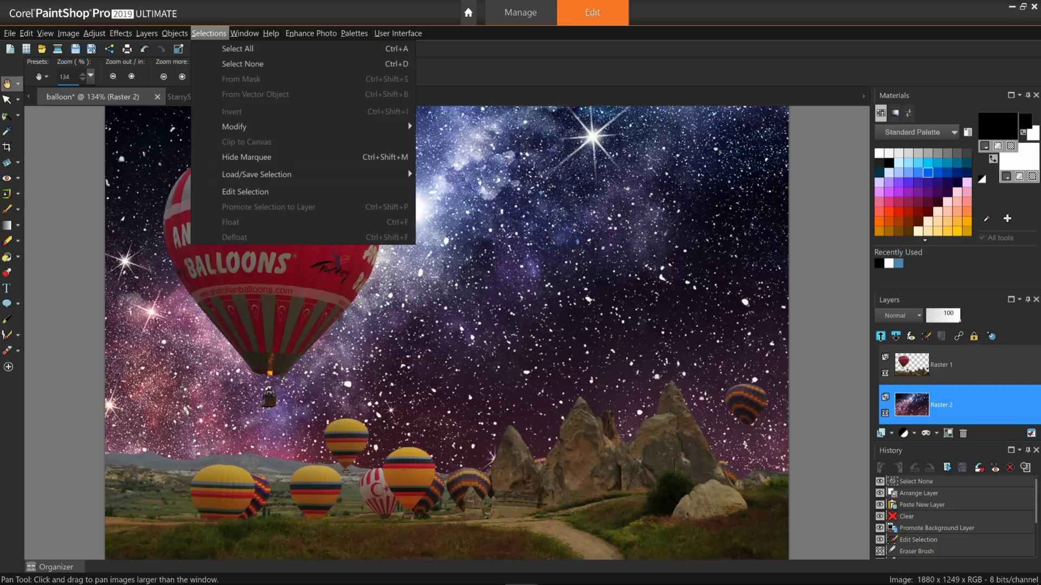
{"action": "left_click", "coordinate": [476, 178]}
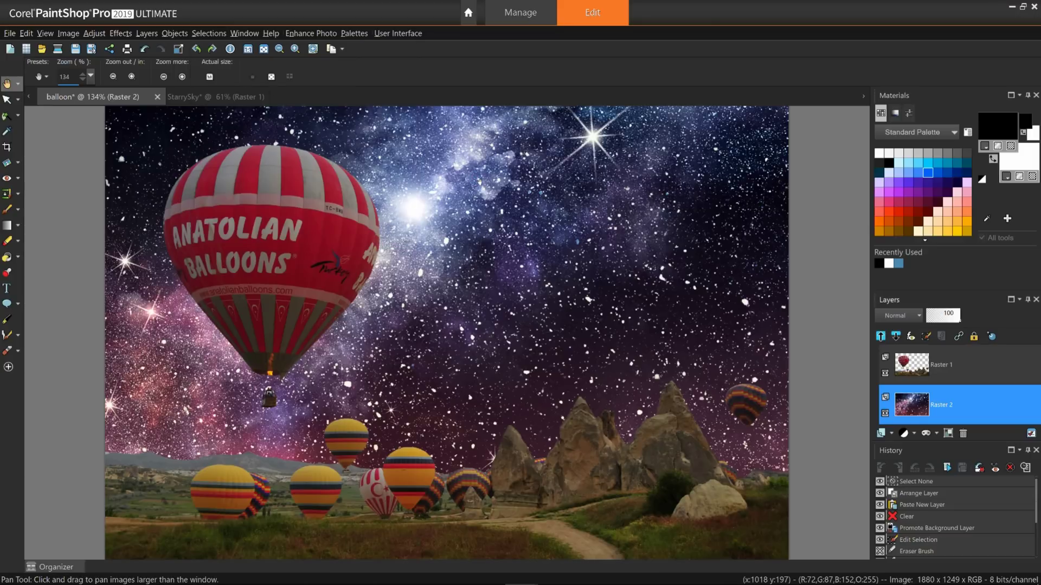